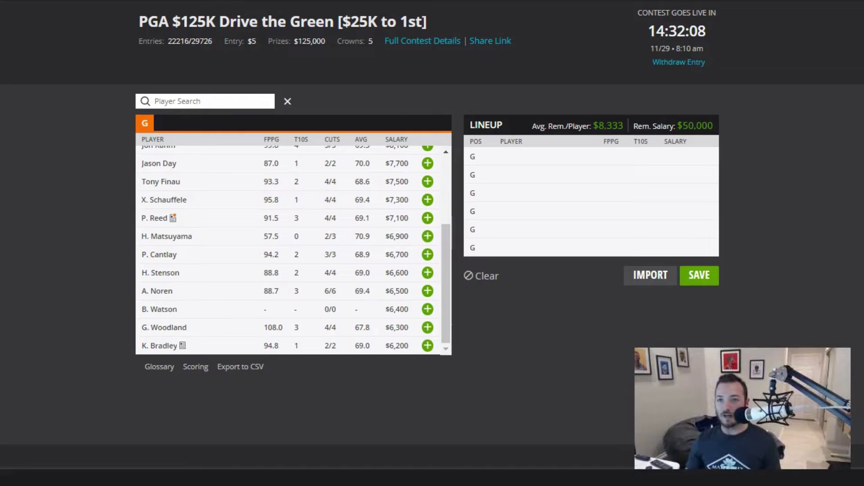
- Switch to the DataGolf projections, weight Long-Term Form at 6.03 and Recent Form at 4.03, and open the optimization tool
{"action": "key", "text": "alt+Tab"}
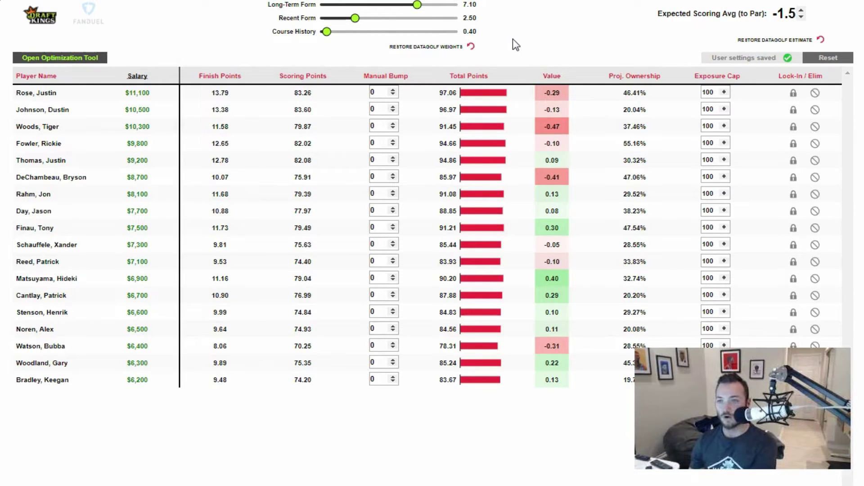
{"action": "left_click_drag", "start_coordinate": [417, 4], "coordinate": [378, 26]}
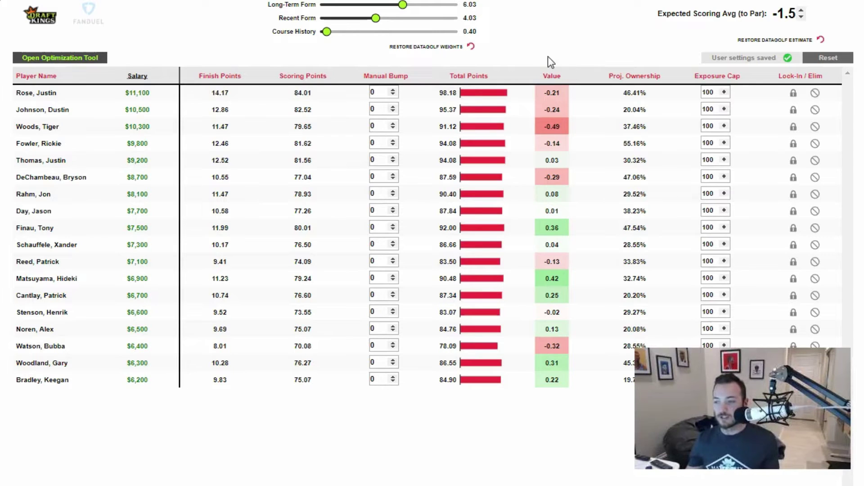
{"action": "left_click", "coordinate": [73, 61]}
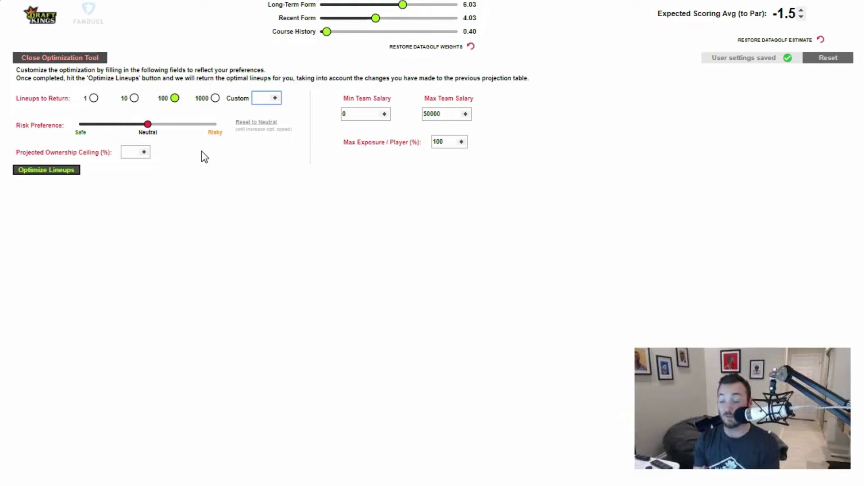
- Lower the expected scoring average relative to par to -2
{"action": "left_click", "coordinate": [801, 18]}
{"action": "left_click", "coordinate": [800, 18]}
{"action": "left_click", "coordinate": [801, 18]}
{"action": "left_click", "coordinate": [800, 18]}
{"action": "left_click", "coordinate": [801, 18]}
{"action": "left_click", "coordinate": [679, 148]}
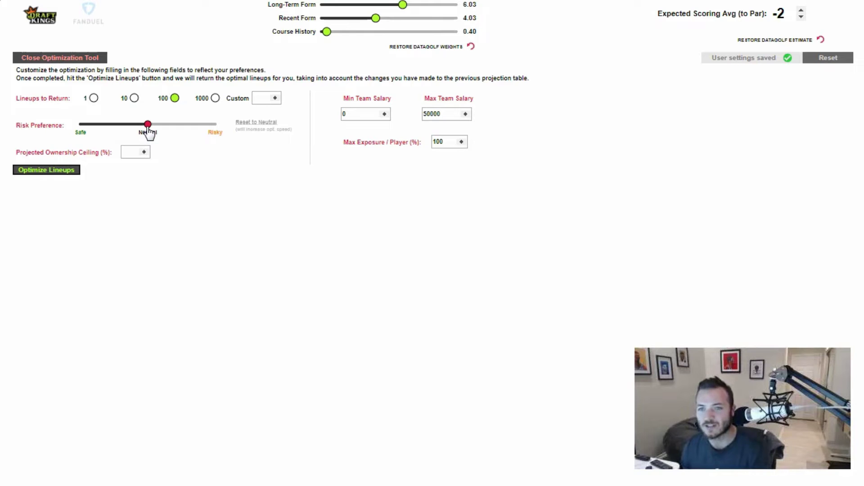
- Set the risk preference about halfway between Neutral and Risky and generate 100 optimized DraftKings lineups
{"action": "left_click_drag", "start_coordinate": [148, 128], "coordinate": [183, 128]}
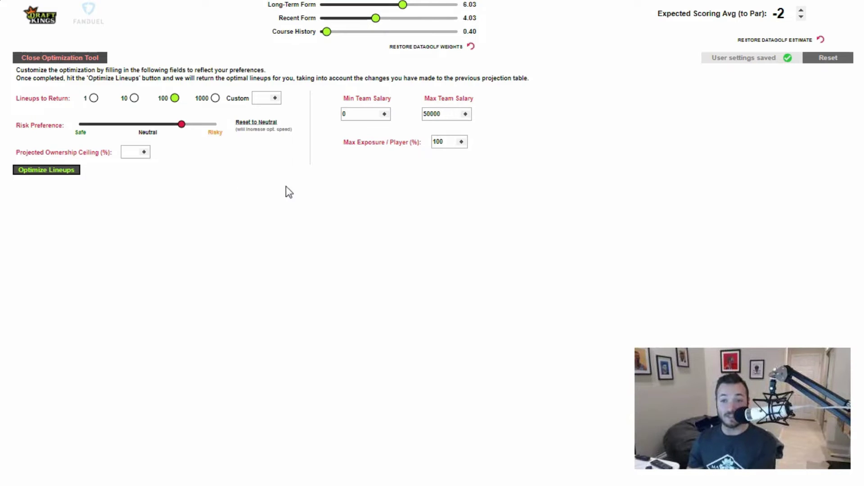
{"action": "left_click", "coordinate": [131, 156]}
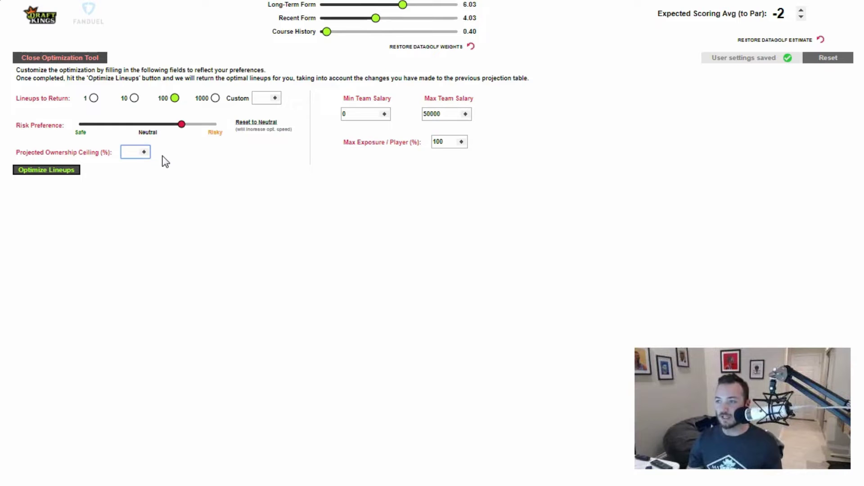
{"action": "left_click", "coordinate": [72, 175]}
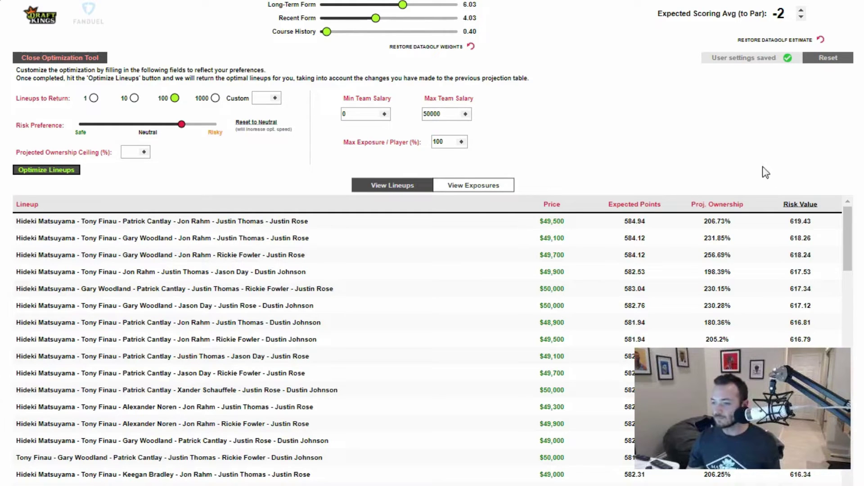
- Compare the generated lineups by sorting them by price in both directions and by highest expected points
{"action": "left_click", "coordinate": [552, 204]}
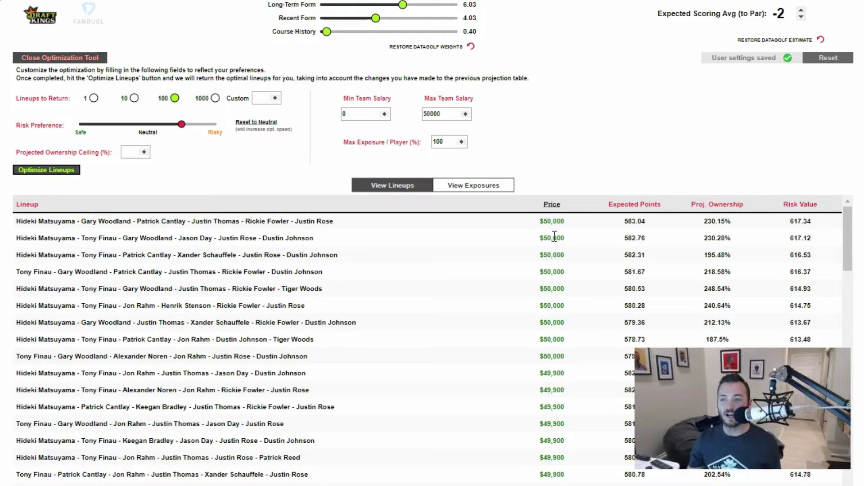
{"action": "left_click", "coordinate": [547, 204]}
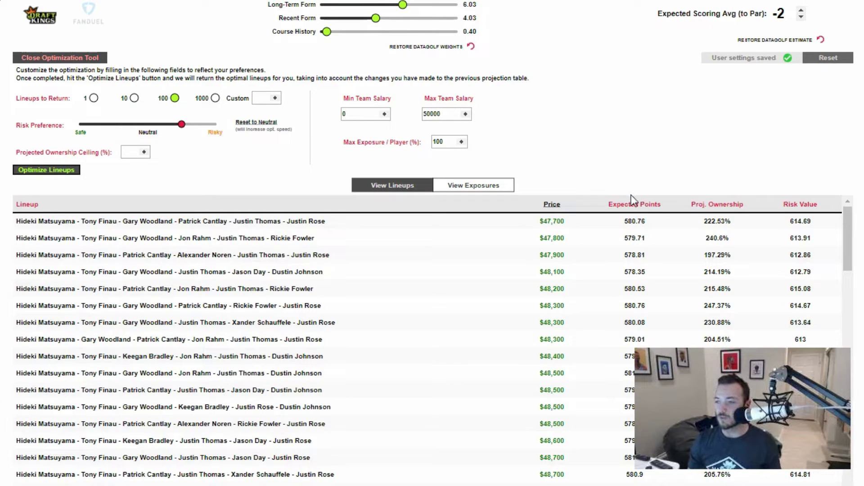
{"action": "left_click", "coordinate": [642, 203]}
{"action": "left_click", "coordinate": [643, 202]}
{"action": "left_click", "coordinate": [643, 203]}
{"action": "left_click", "coordinate": [643, 202]}
{"action": "left_click", "coordinate": [643, 203]}
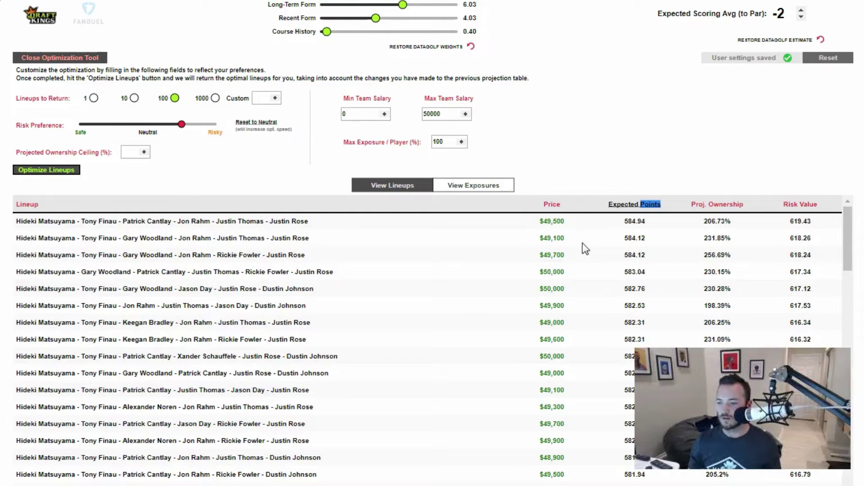
{"action": "left_click_drag", "start_coordinate": [847, 266], "coordinate": [843, 220]}
- Review each player's exposure and leverage across the 100 lineups and download the lineups file
{"action": "left_click", "coordinate": [459, 184]}
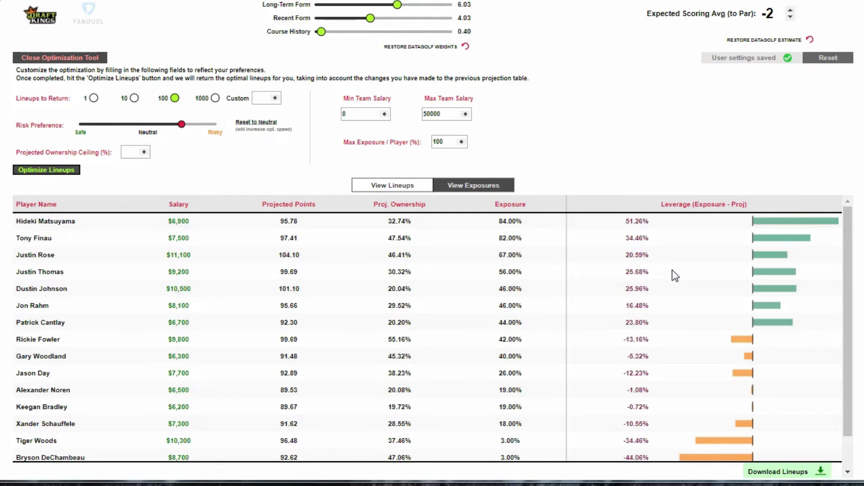
{"action": "left_click_drag", "start_coordinate": [845, 239], "coordinate": [844, 295]}
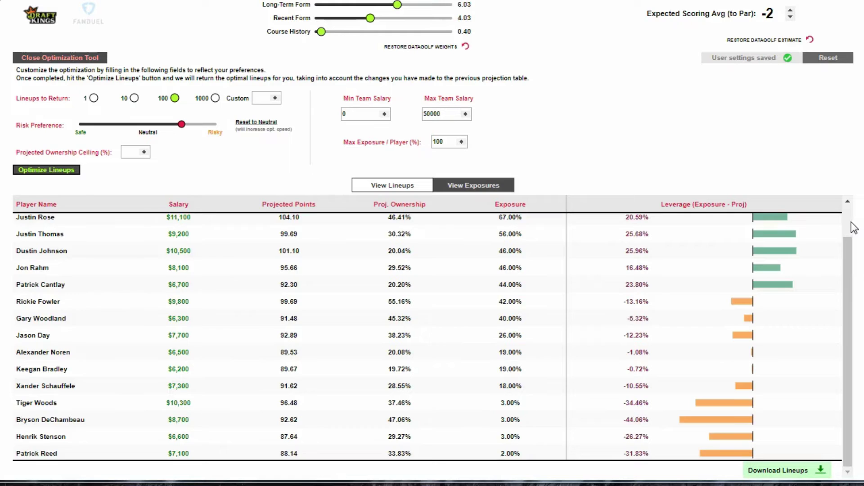
{"action": "scroll", "coordinate": [850, 225], "scroll_direction": "up", "scroll_amount": 2}
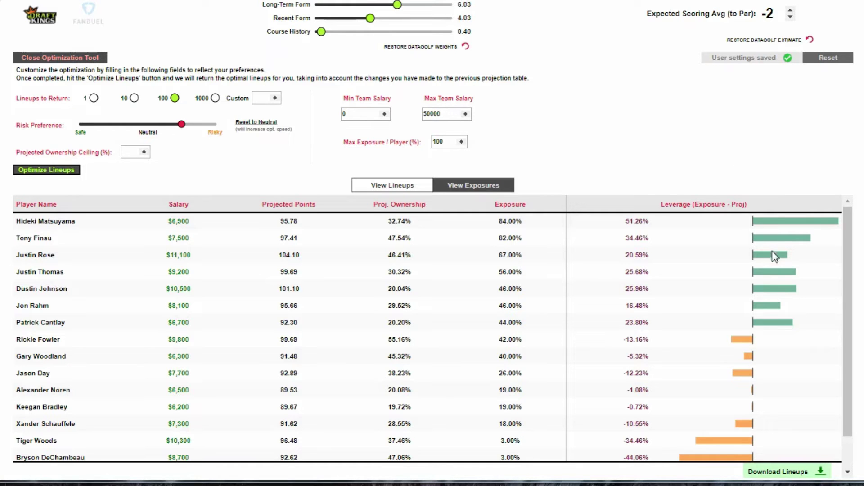
{"action": "scroll", "coordinate": [849, 353], "scroll_direction": "down", "scroll_amount": 1}
{"action": "scroll", "coordinate": [850, 353], "scroll_direction": "up", "scroll_amount": 1}
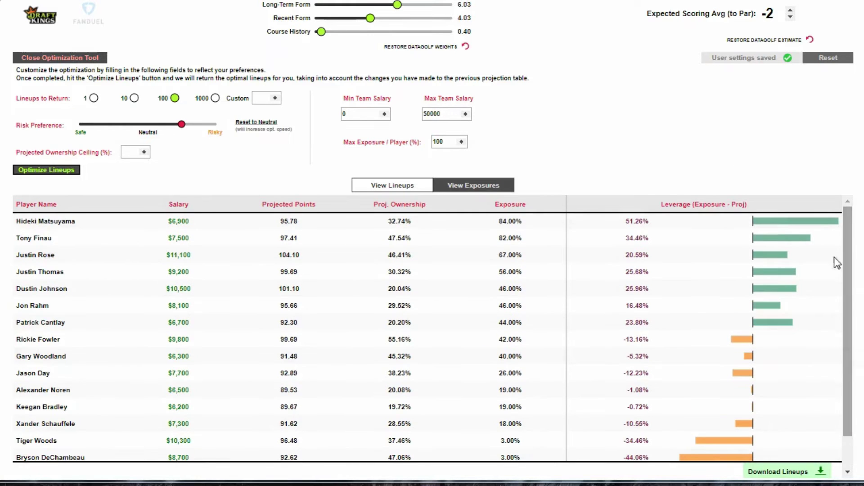
{"action": "left_click", "coordinate": [791, 471]}
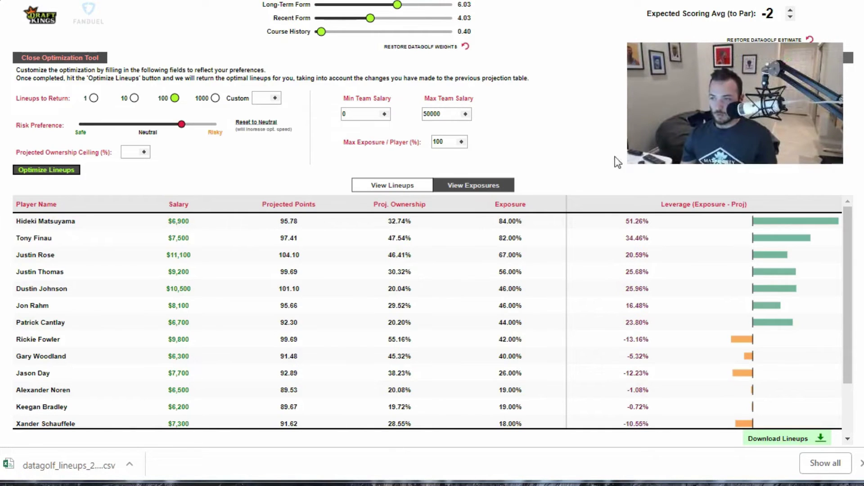
- Return to the projections table and give Bryson DeChambeau a manual bump of 5 and Patrick Reed a bump of 2
{"action": "left_click", "coordinate": [391, 185]}
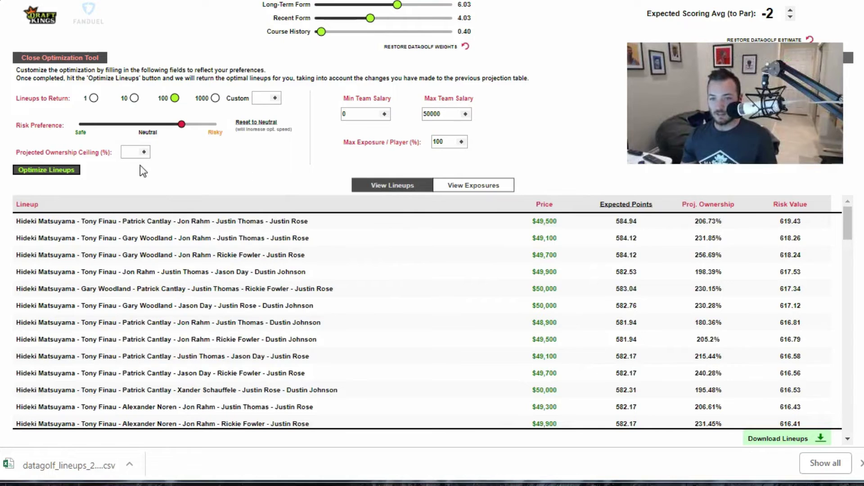
{"action": "left_click", "coordinate": [83, 59]}
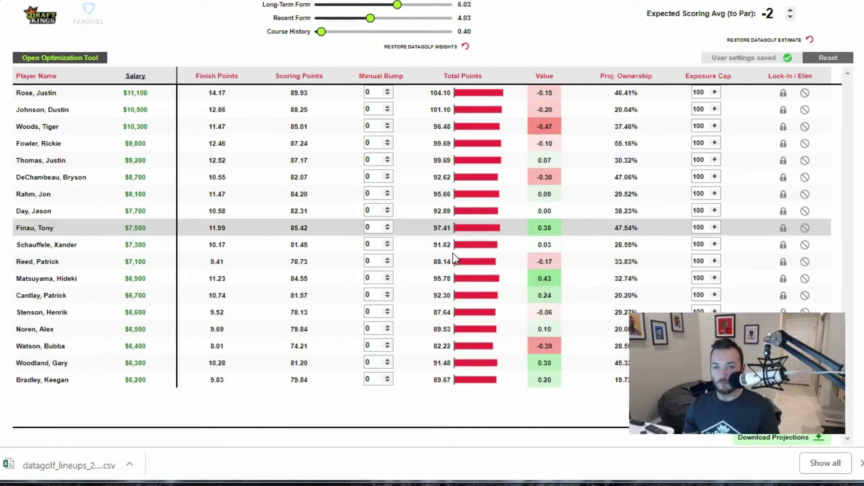
{"action": "left_click", "coordinate": [387, 174]}
{"action": "left_click", "coordinate": [387, 174]}
{"action": "left_click", "coordinate": [387, 175]}
{"action": "left_click", "coordinate": [387, 175]}
{"action": "left_click", "coordinate": [387, 175]}
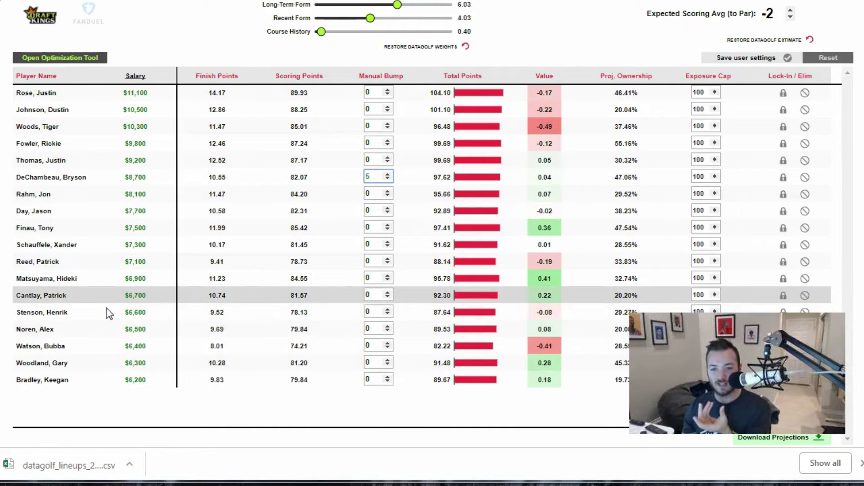
{"action": "left_click", "coordinate": [387, 259]}
{"action": "left_click", "coordinate": [387, 259]}
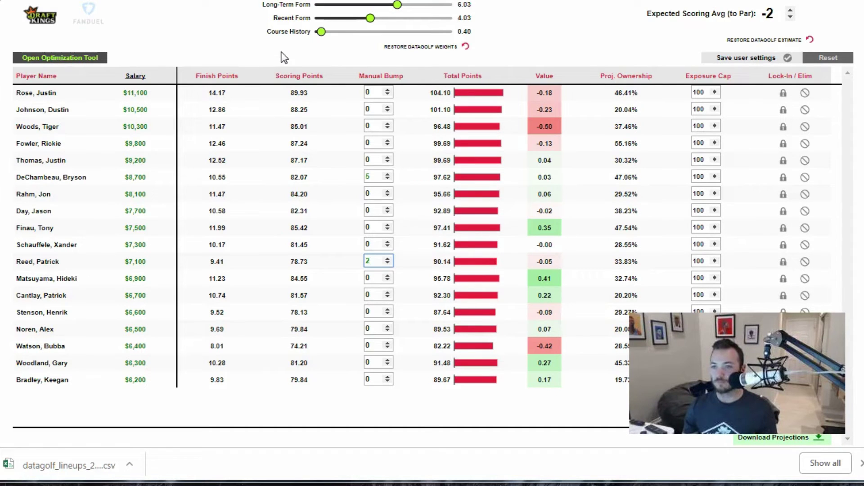
- Regenerate the 100 lineups with the bumped projections and sort them by highest price
{"action": "left_click", "coordinate": [90, 59]}
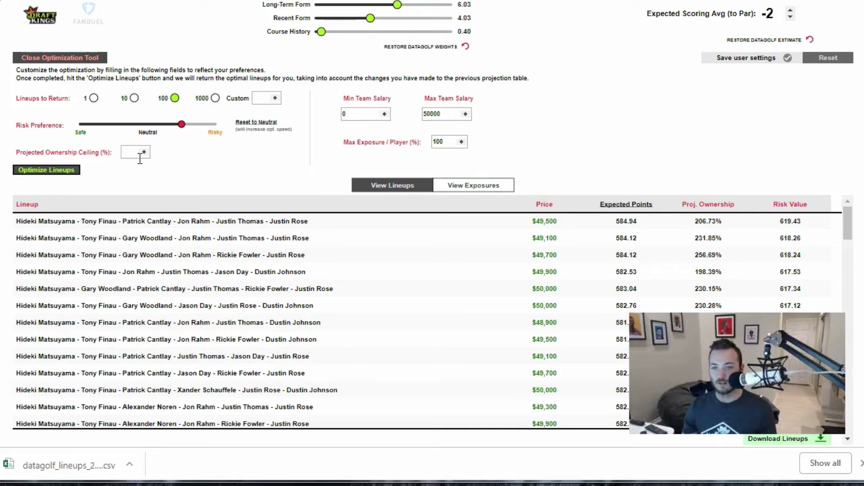
{"action": "left_click", "coordinate": [75, 171]}
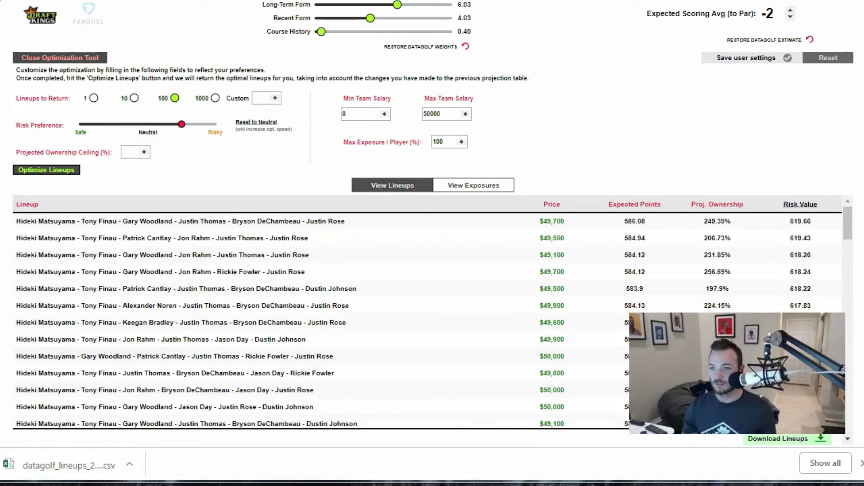
{"action": "left_click", "coordinate": [860, 464]}
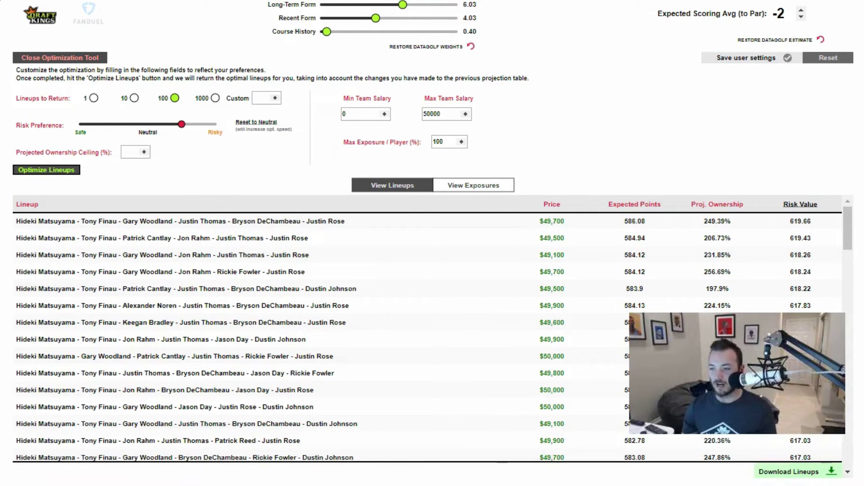
{"action": "double_click", "coordinate": [556, 204]}
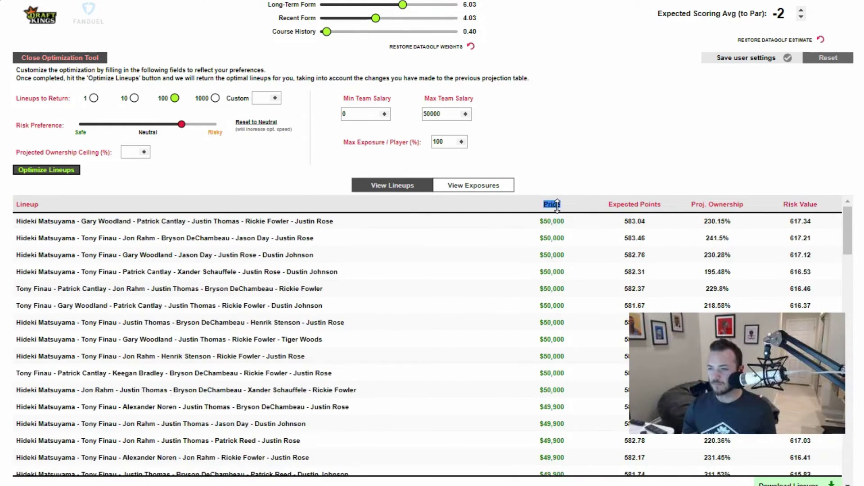
- Examine player exposures and leverage in the regenerated lineups and download this second set
{"action": "left_click", "coordinate": [479, 185]}
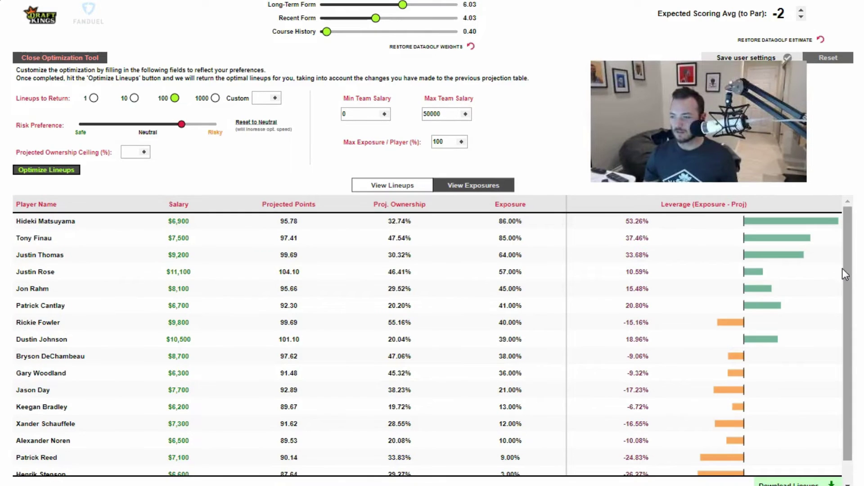
{"action": "scroll", "coordinate": [841, 315], "scroll_direction": "down", "scroll_amount": 1}
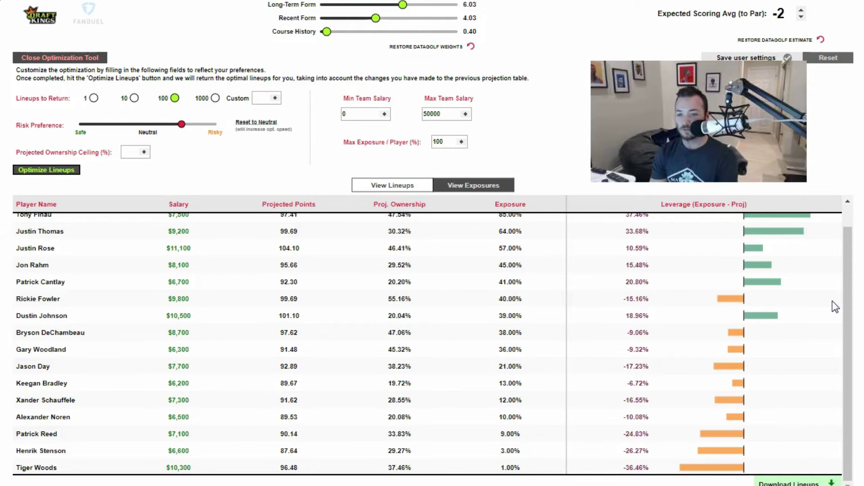
{"action": "scroll", "coordinate": [846, 295], "scroll_direction": "up", "scroll_amount": 1}
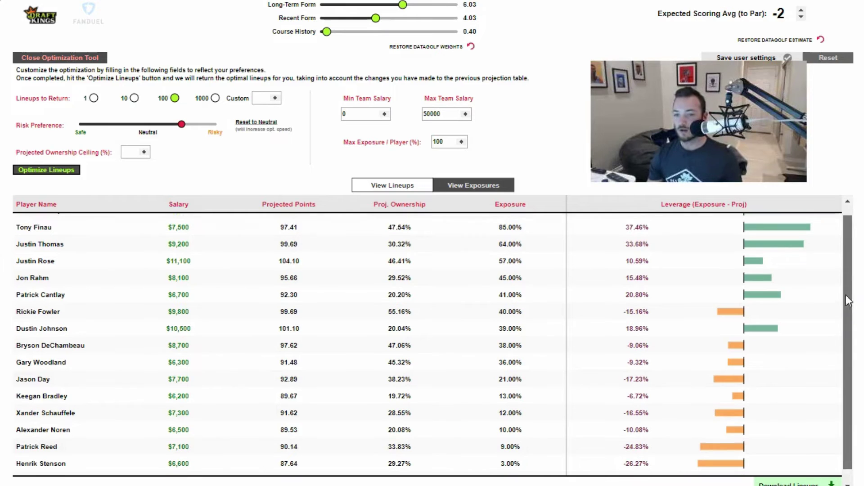
{"action": "scroll", "coordinate": [844, 288], "scroll_direction": "up", "scroll_amount": 1}
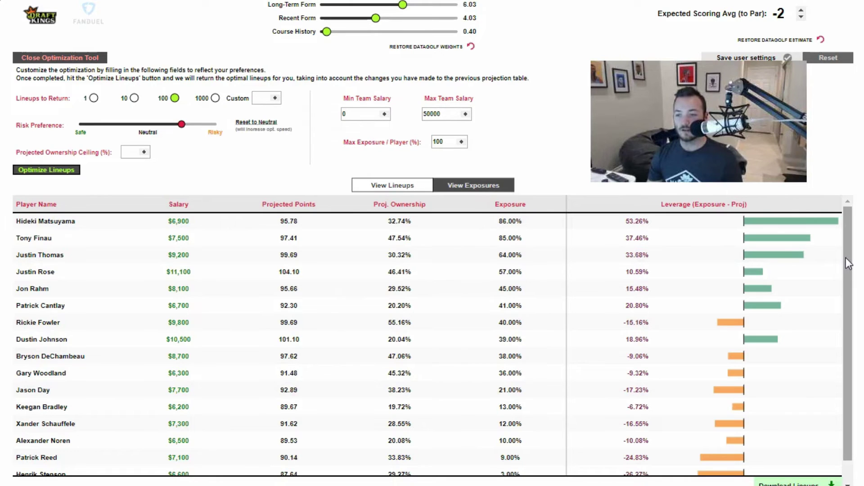
{"action": "left_click_drag", "start_coordinate": [847, 258], "coordinate": [846, 272]}
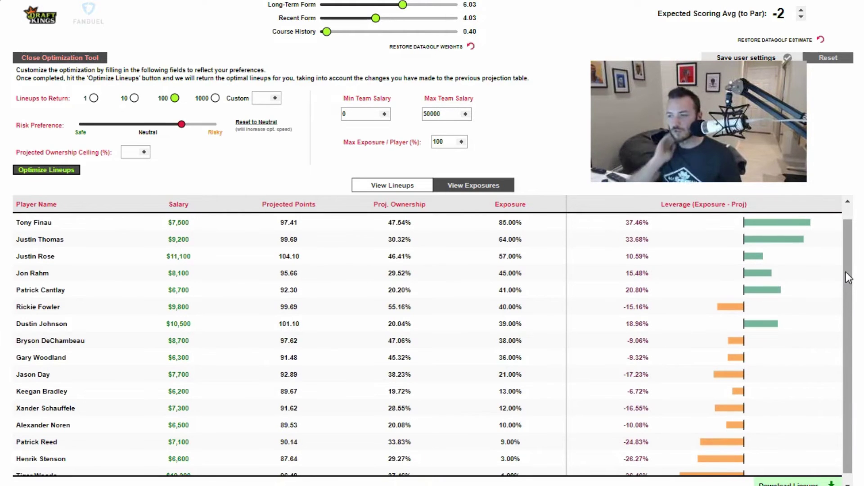
{"action": "left_click_drag", "start_coordinate": [846, 272], "coordinate": [829, 318]}
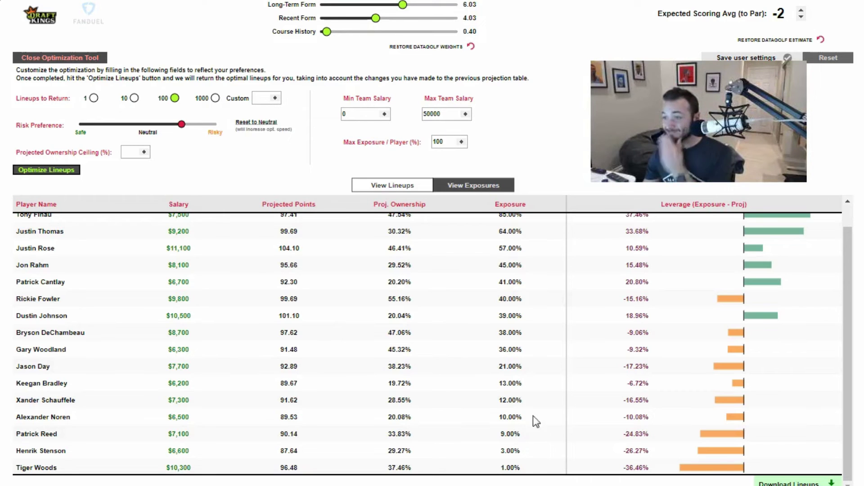
{"action": "left_click", "coordinate": [771, 484]}
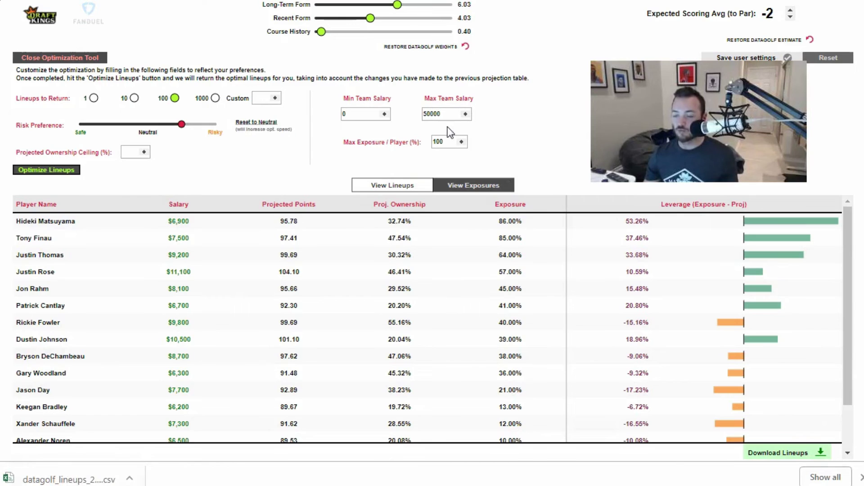
- Generate a custom set of 50 lineups with the maximum team salary limited to 47600
{"action": "left_click", "coordinate": [451, 115]}
{"action": "double_click", "coordinate": [451, 114]}
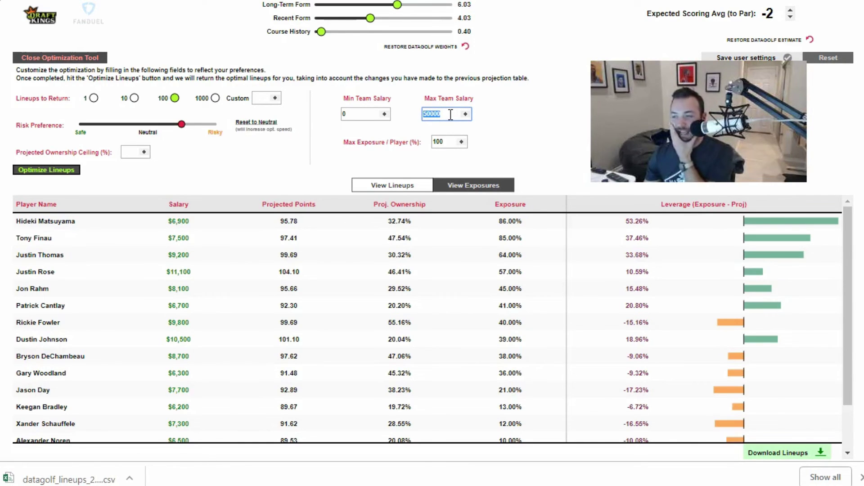
{"action": "type", "text": "47600"}
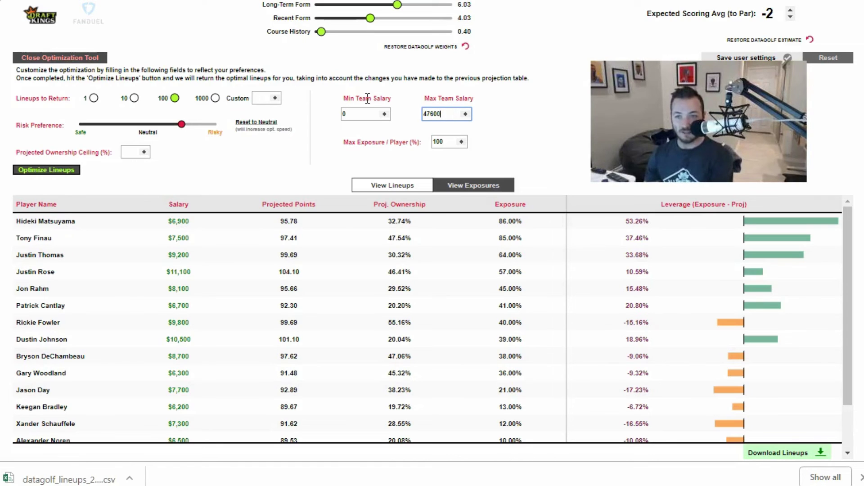
{"action": "left_click", "coordinate": [259, 98]}
{"action": "type", "text": "50"}
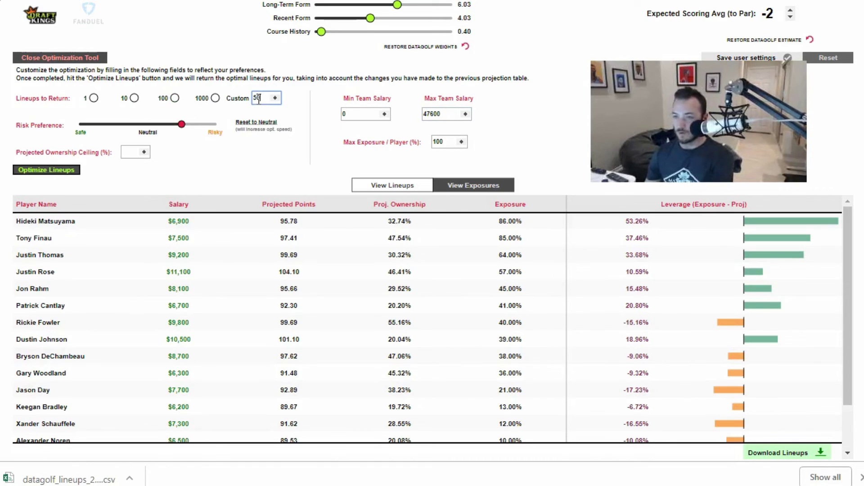
{"action": "left_click", "coordinate": [311, 177]}
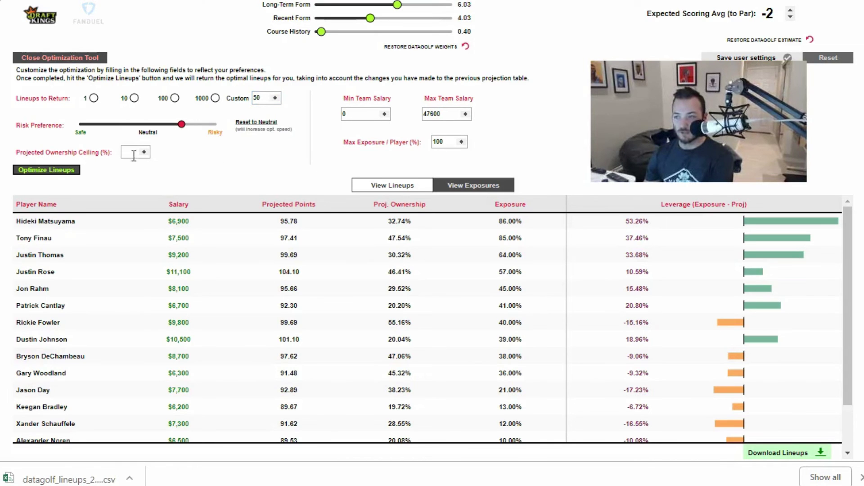
{"action": "left_click", "coordinate": [58, 173]}
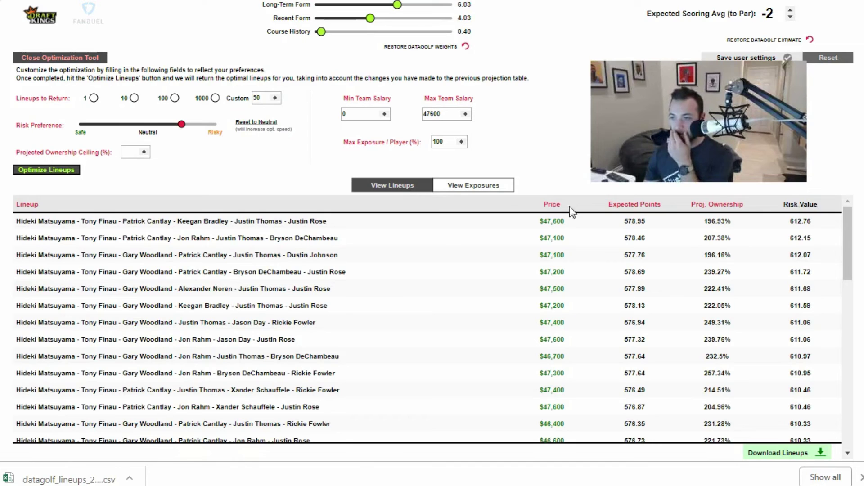
- Compare the 50 salary-capped lineups by price, sorting them from highest to lowest and from lowest to highest
{"action": "left_click", "coordinate": [556, 204]}
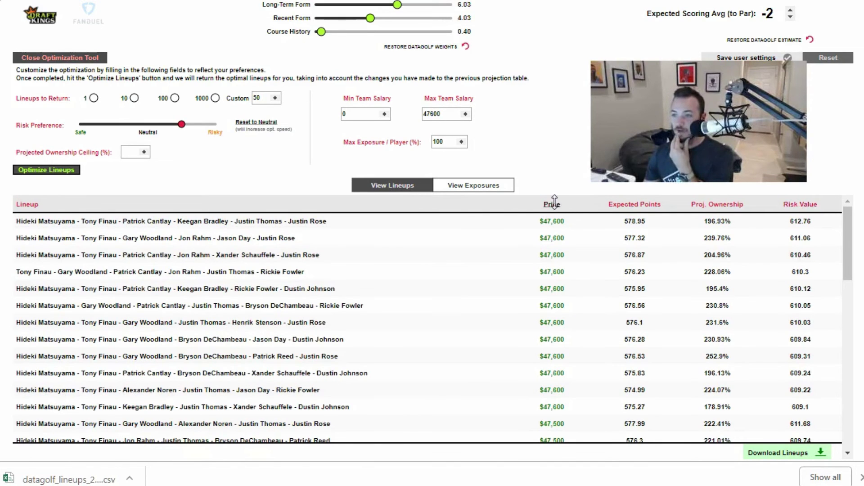
{"action": "double_click", "coordinate": [555, 204]}
{"action": "left_click", "coordinate": [554, 203]}
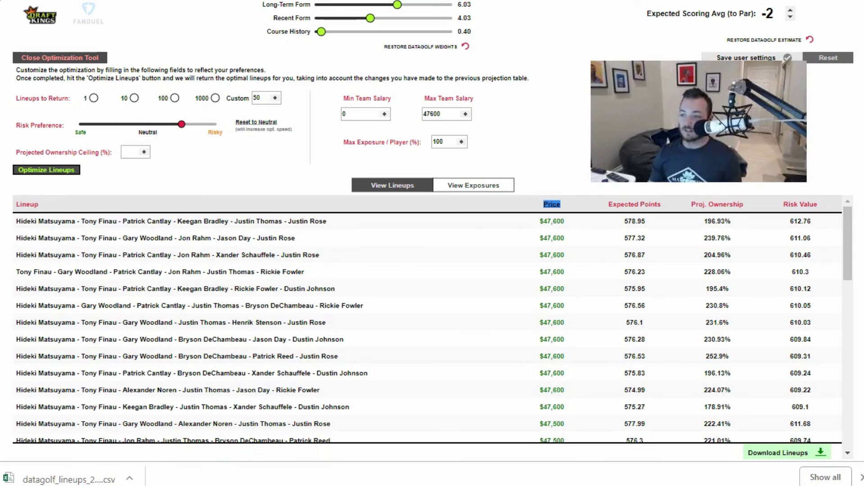
{"action": "left_click", "coordinate": [848, 242]}
{"action": "mouse_move", "coordinate": [838, 239]}
{"action": "left_mouse_down"}
{"action": "mouse_move", "coordinate": [825, 411]}
{"action": "mouse_move", "coordinate": [819, 399]}
{"action": "mouse_move", "coordinate": [841, 243]}
{"action": "left_mouse_up"}
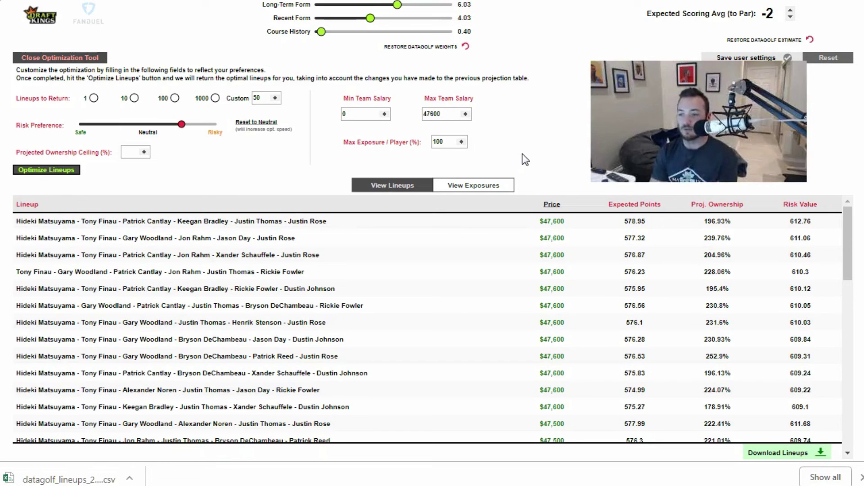
{"action": "left_click", "coordinate": [552, 204]}
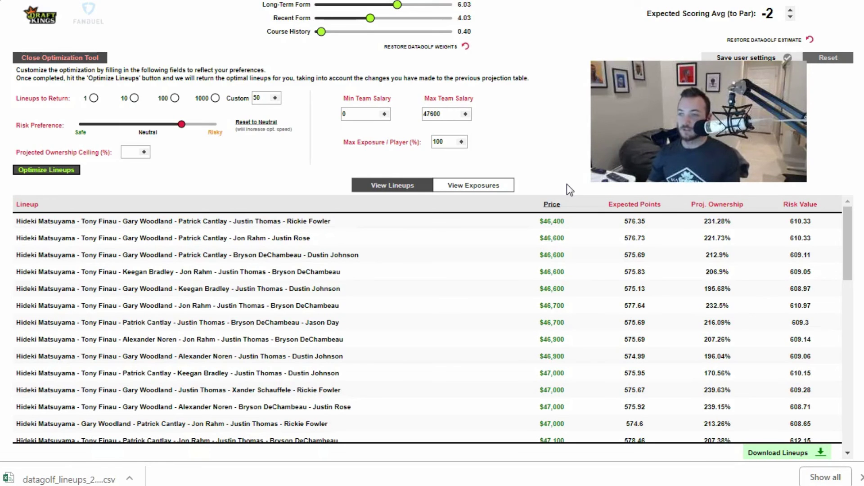
- Examine player exposures and leverage across the 50 salary-capped lineups and download this set
{"action": "left_click", "coordinate": [483, 186]}
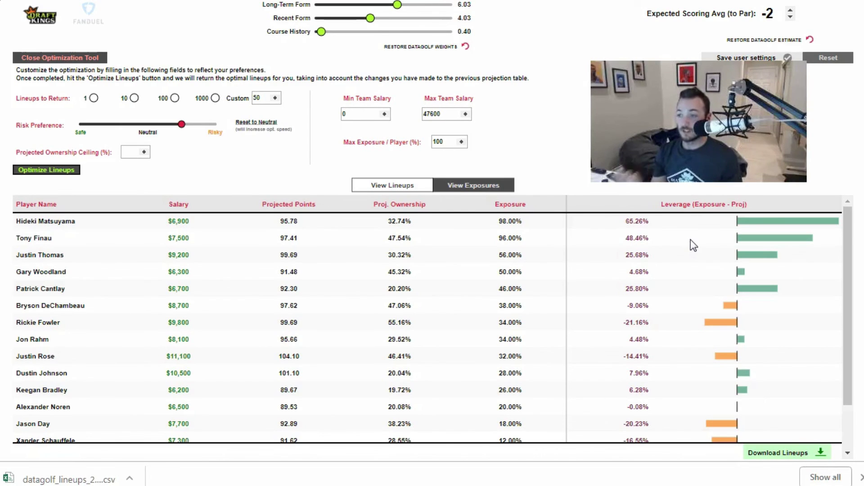
{"action": "left_click_drag", "start_coordinate": [847, 253], "coordinate": [862, 302]}
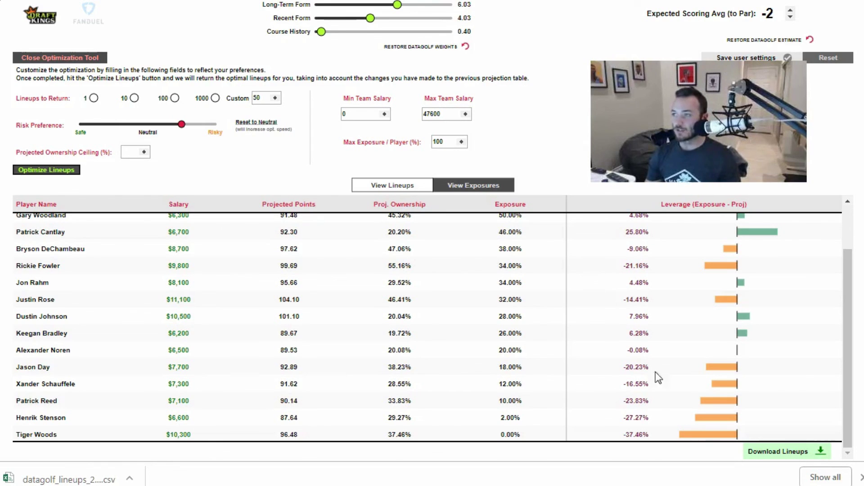
{"action": "left_click", "coordinate": [761, 452]}
{"action": "left_click_drag", "start_coordinate": [90, 476], "coordinate": [855, 283]}
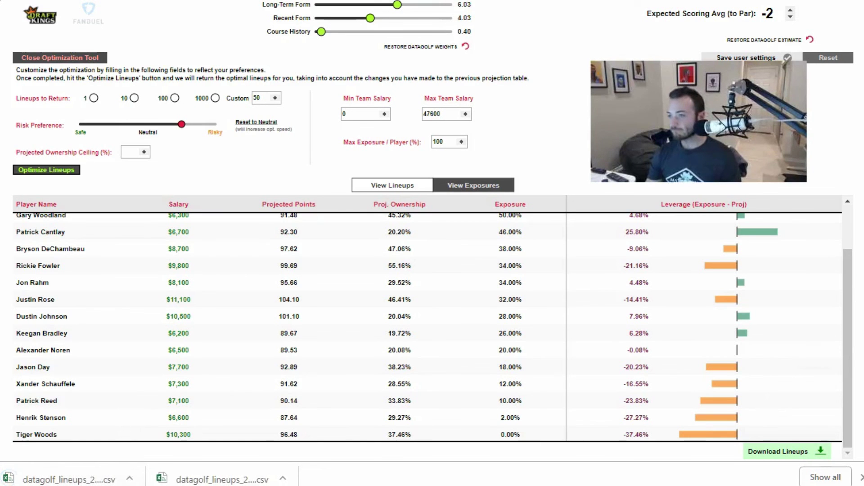